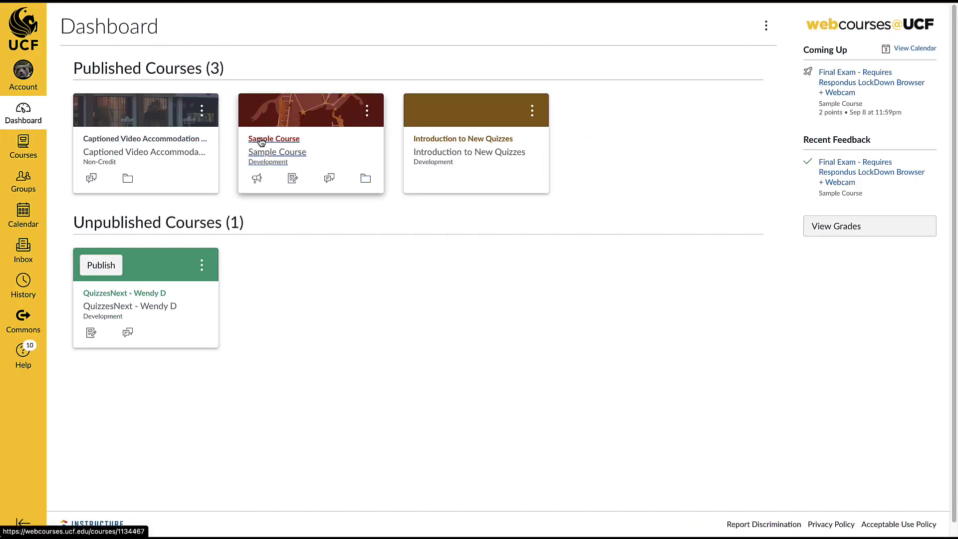
- Go into Sample Course and open Chapter One Quiz (LockDown Browser + Webcam)
click(260, 140)
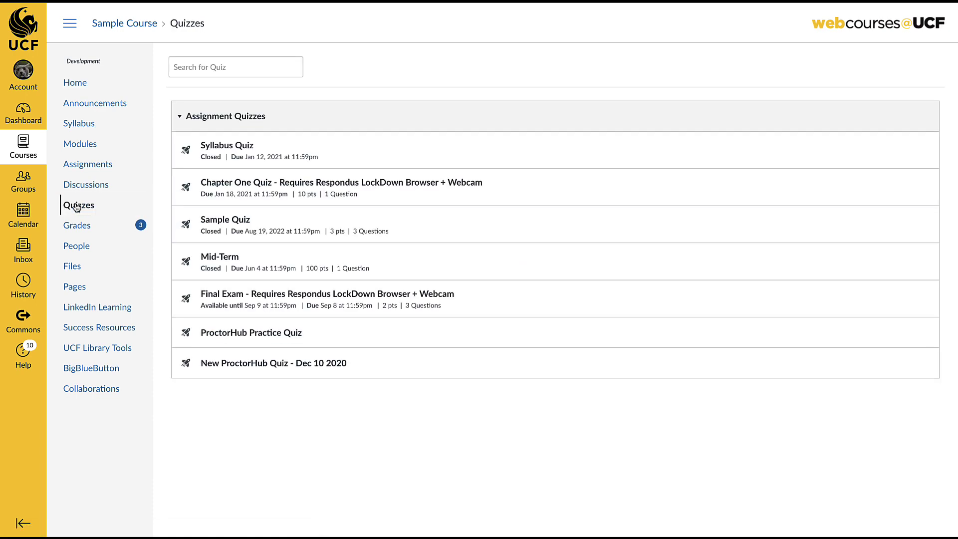
click(218, 190)
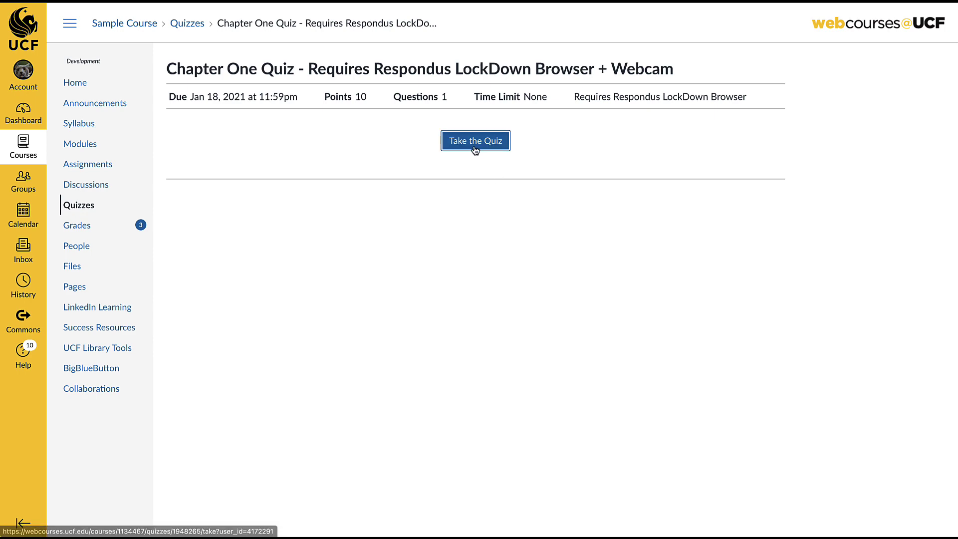
- Start the quiz, then follow the required-browser notice to the Respondus download page
click(475, 149)
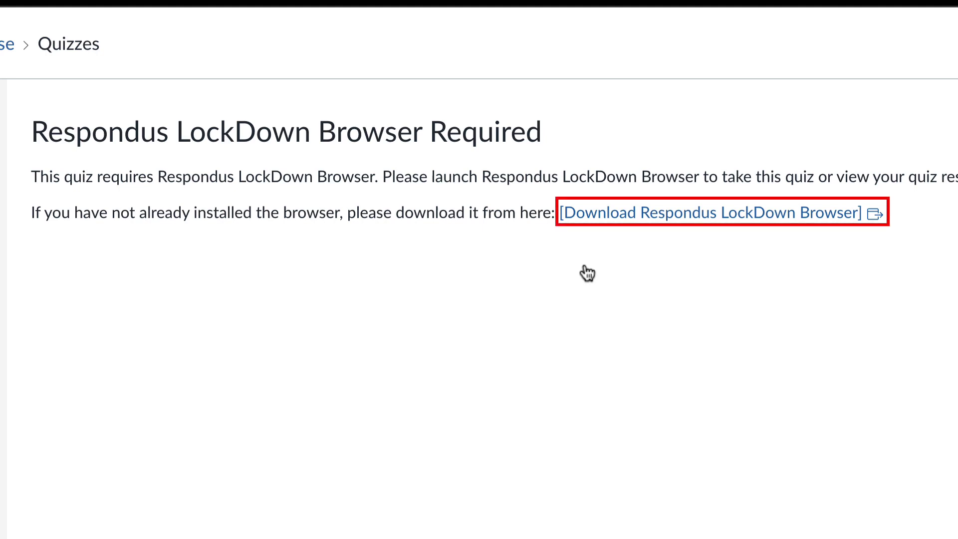
click(687, 215)
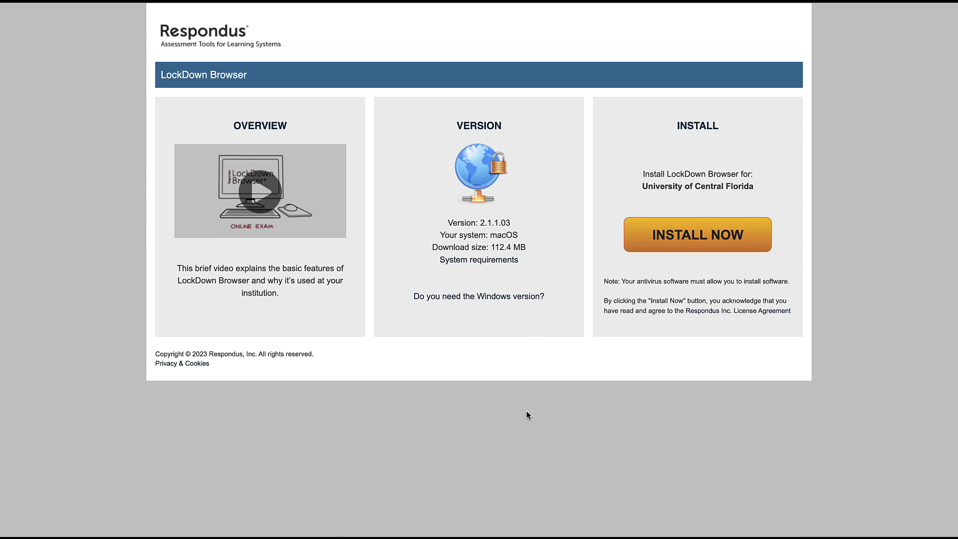
- Download the LockDown Browser .pkg, launch it, and accept the licence agreement
click(687, 234)
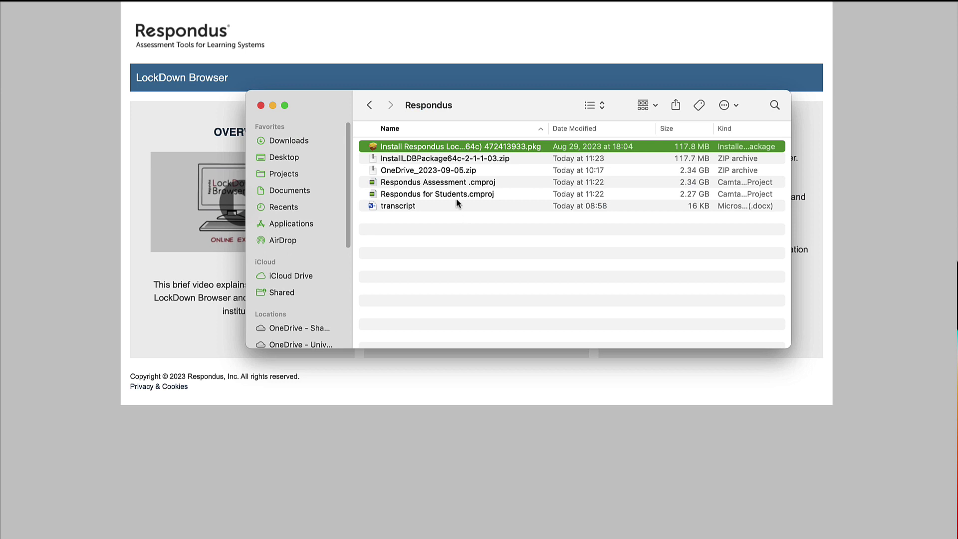
right_click(405, 149)
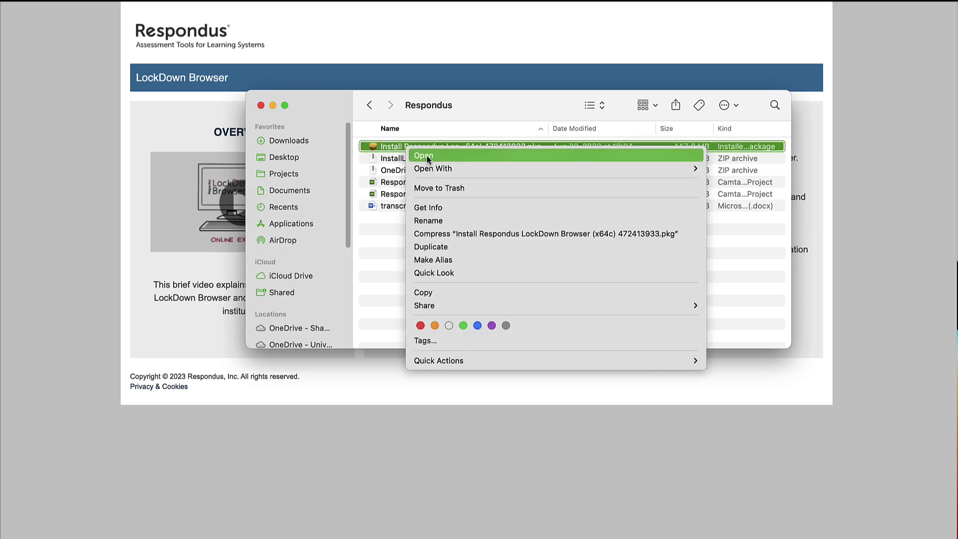
click(427, 155)
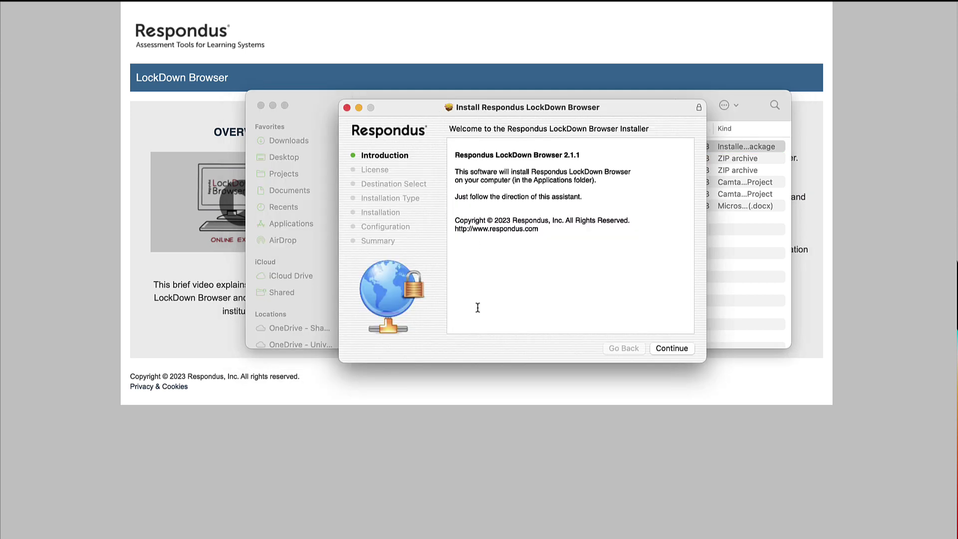
click(669, 349)
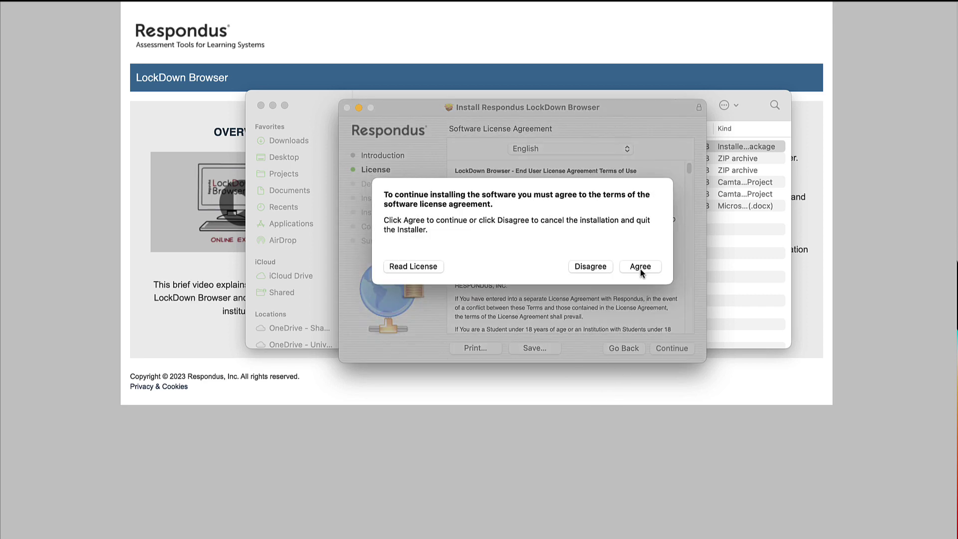
click(640, 267)
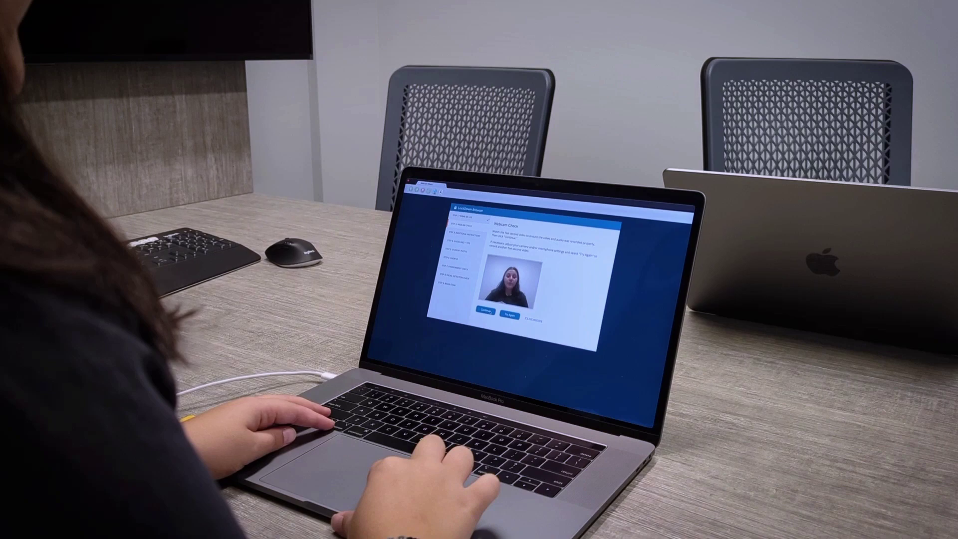
- Confirm on the Webcam Check that the video works
click(487, 311)
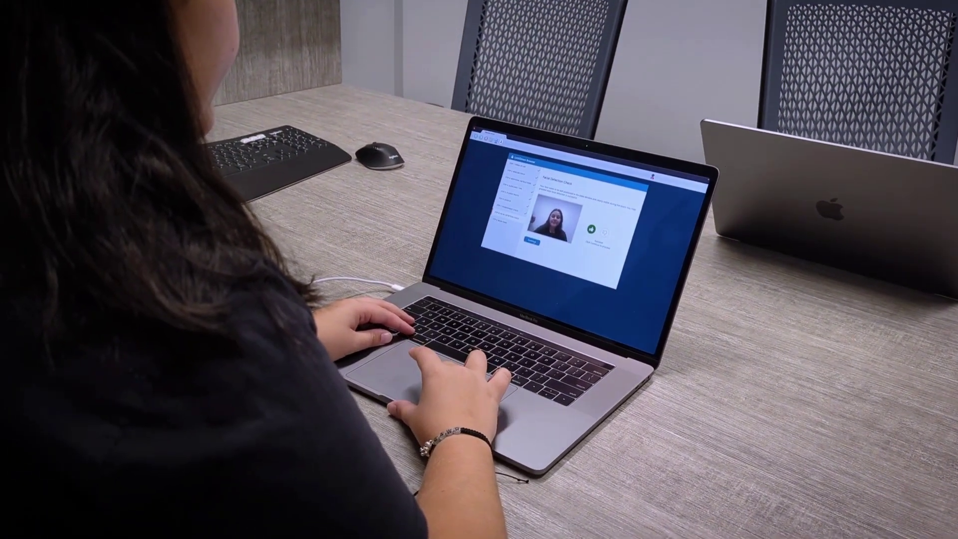
- Complete facial detection and begin the Final Exam
click(526, 244)
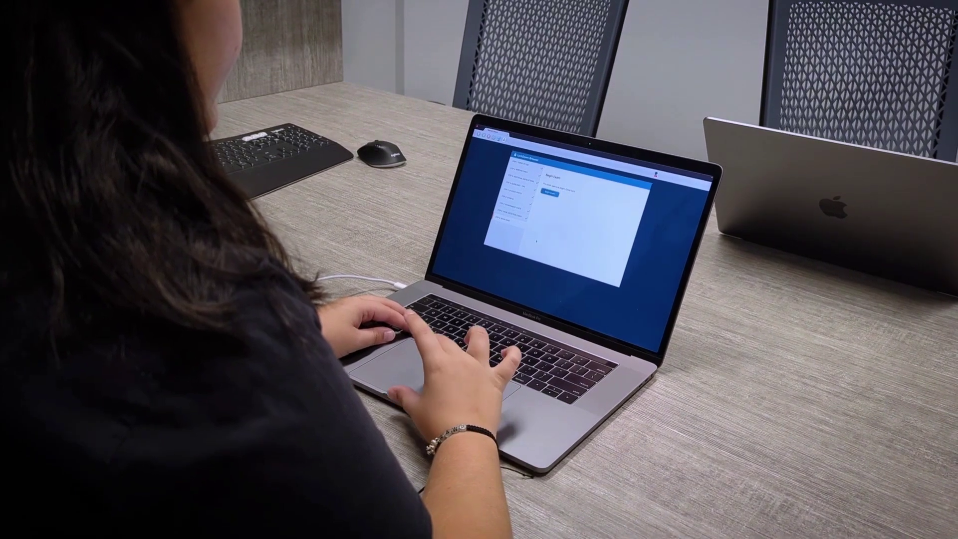
click(545, 203)
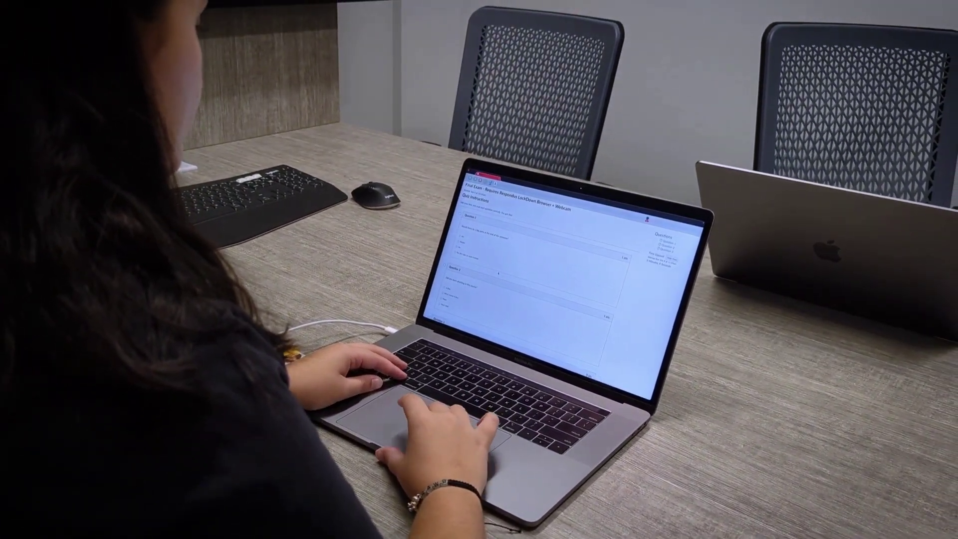
scroll(500, 273, down, 5)
scroll(520, 274, down, 5)
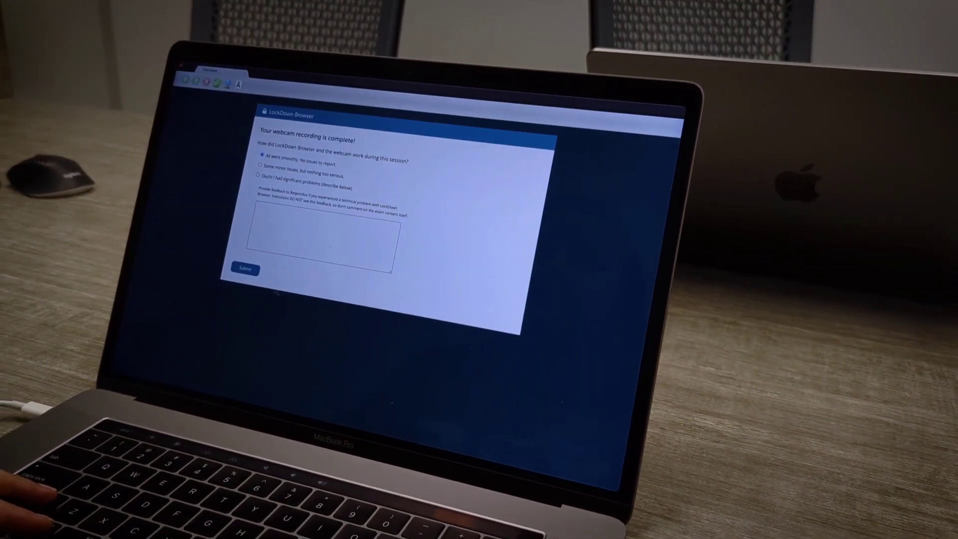
- Submit the webcam session feedback form
click(245, 269)
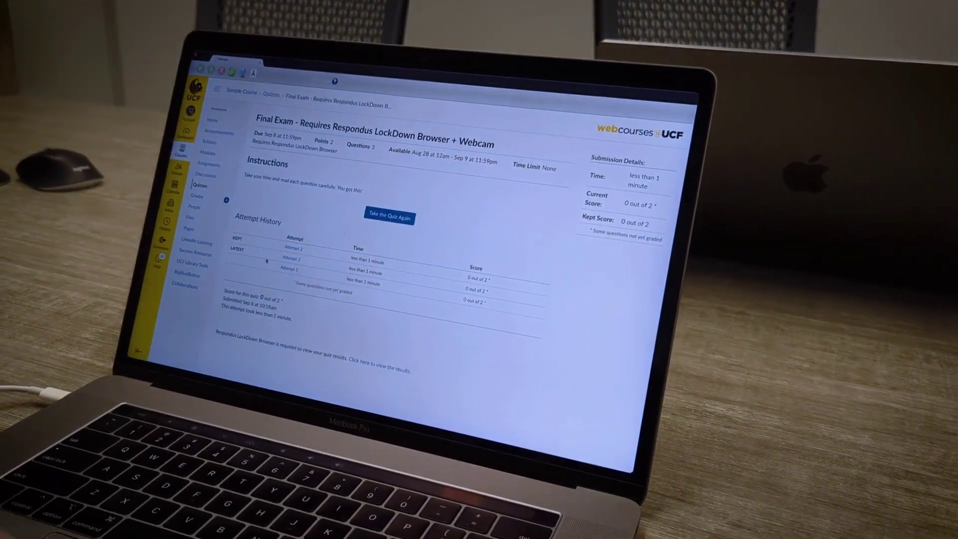